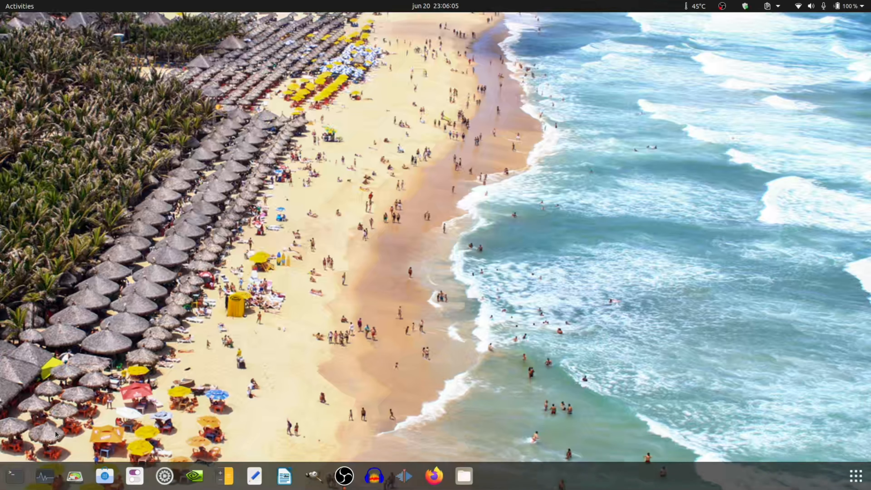
Step: Search the software store for "audacity", view the details page of the multi-track recording and editing application, and close the store
click(110, 479)
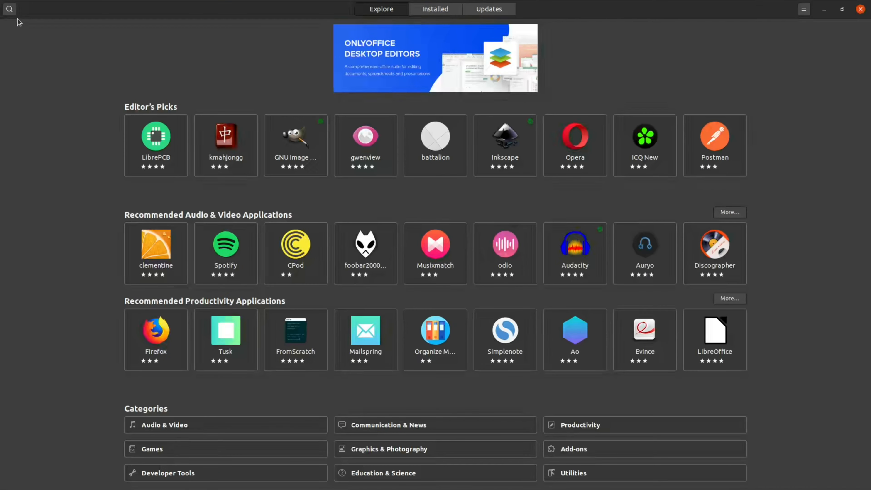
click(9, 8)
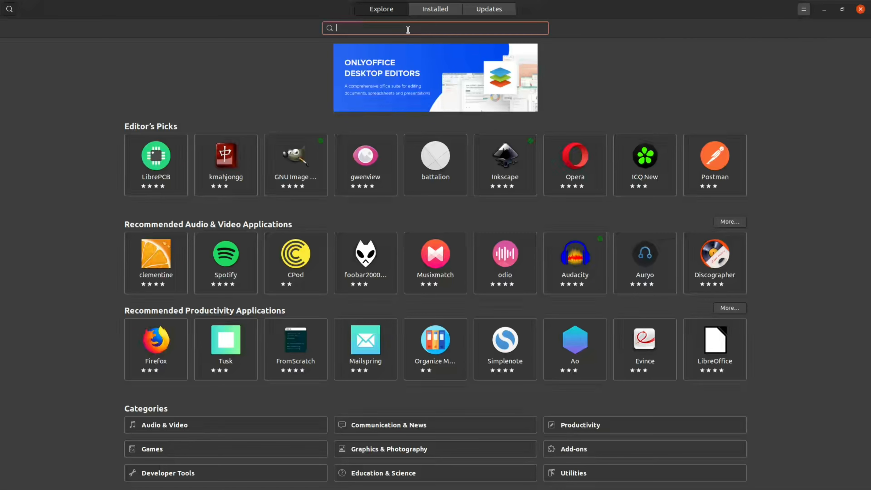
text(audacity)
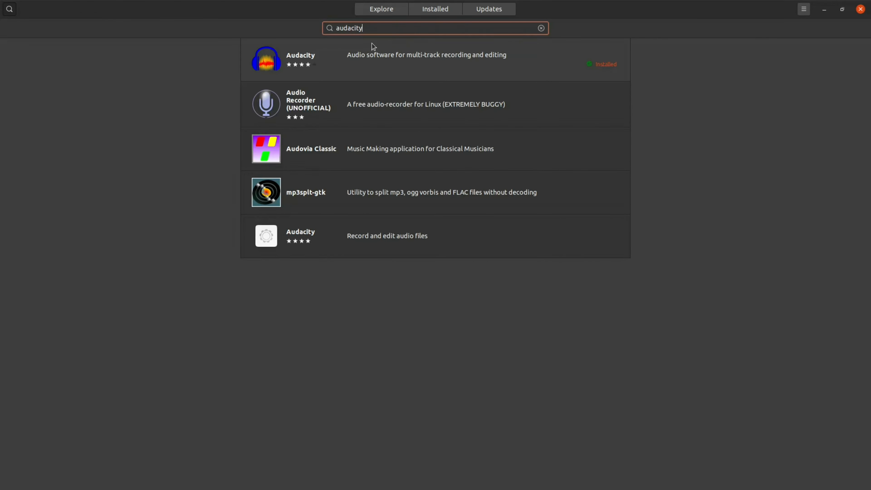
click(324, 71)
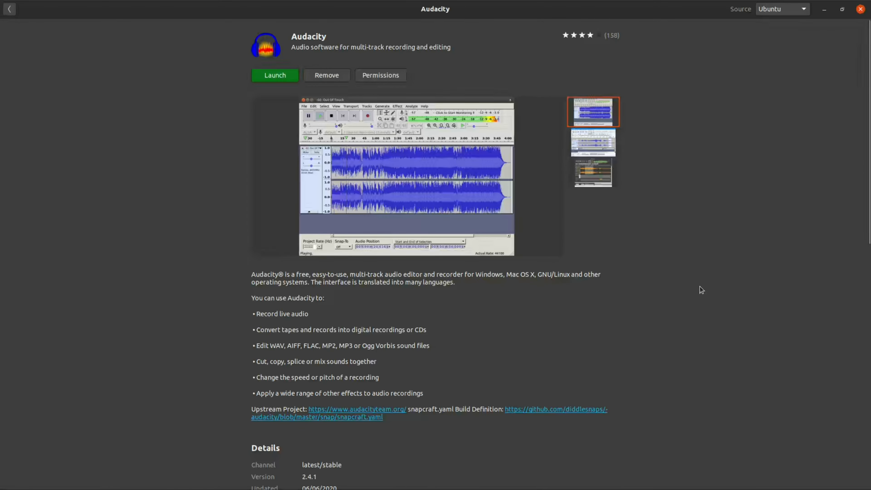
click(859, 9)
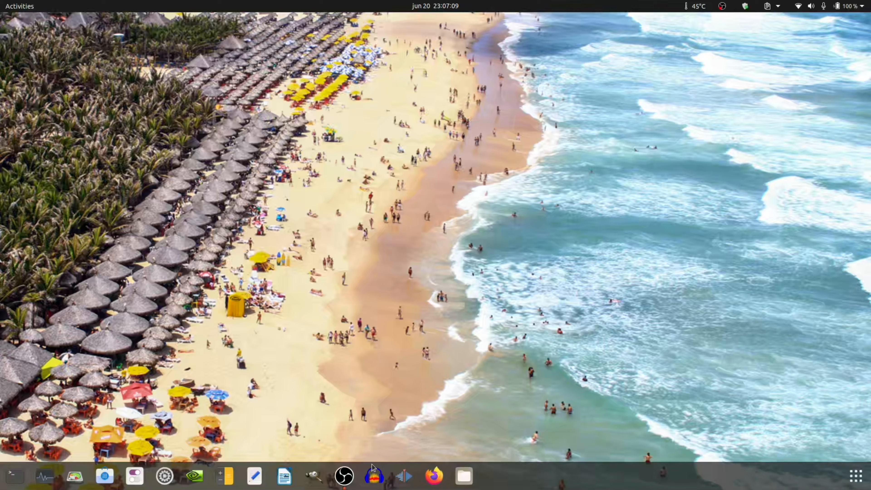
right_click(372, 481)
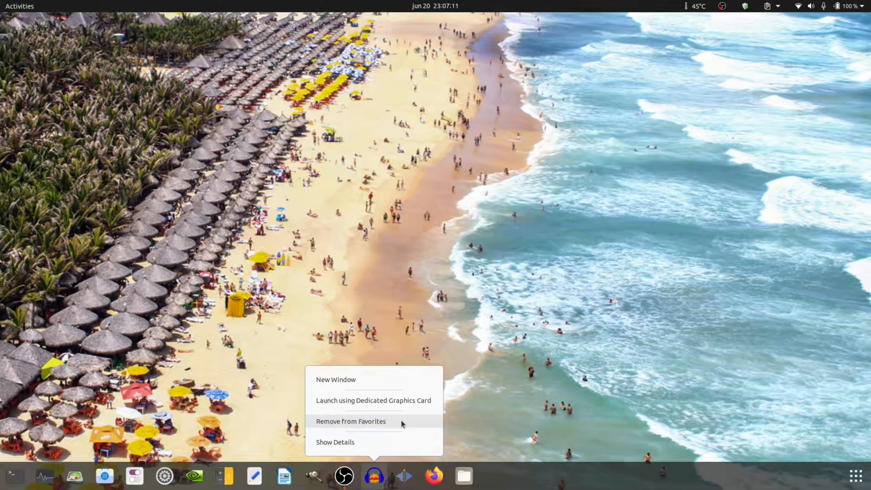
click(418, 402)
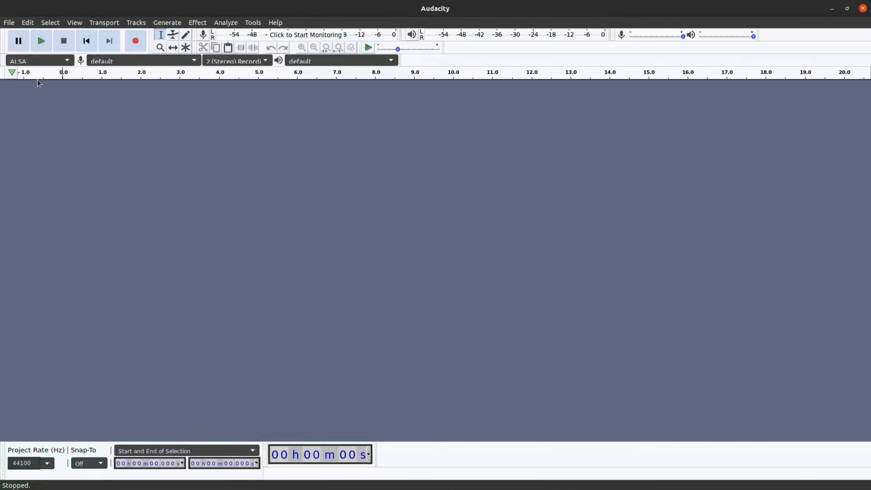
click(12, 24)
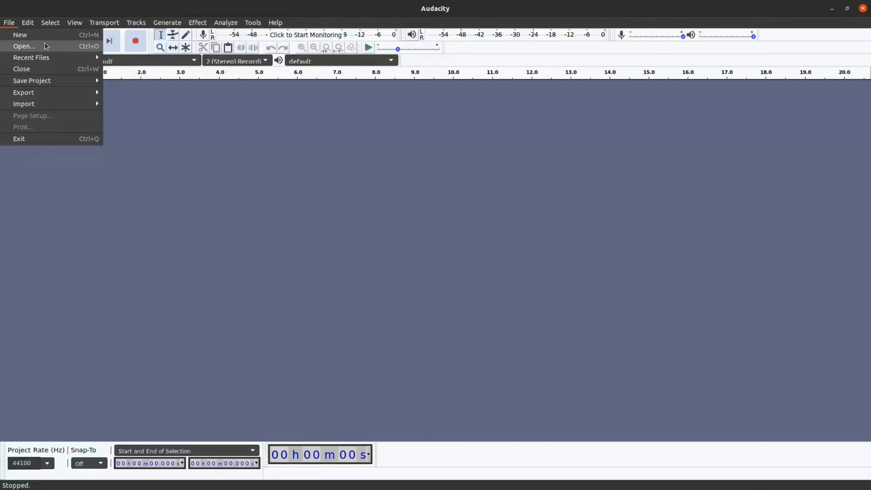
click(50, 48)
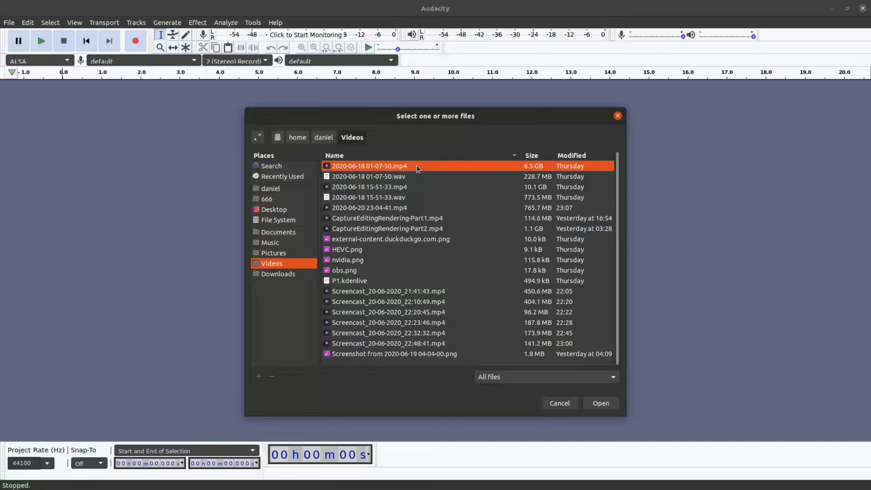
double_click(430, 165)
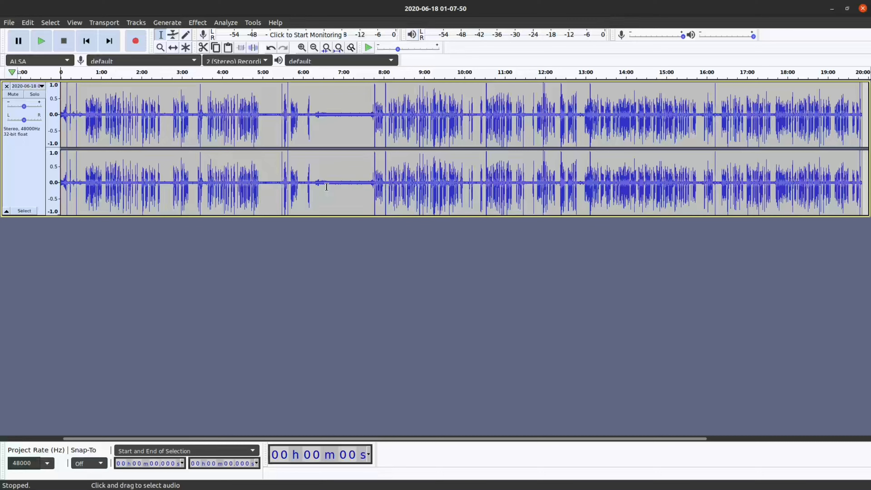
drag(328, 187, 359, 191)
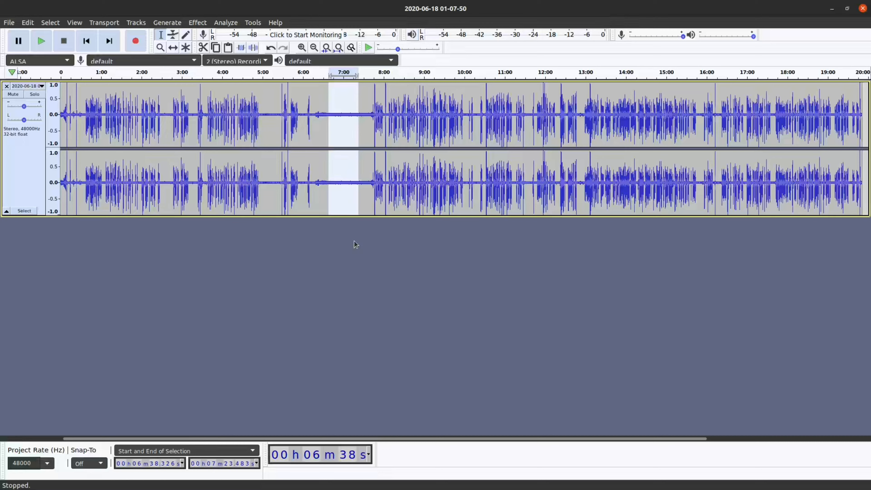
click(329, 299)
drag(323, 187, 360, 188)
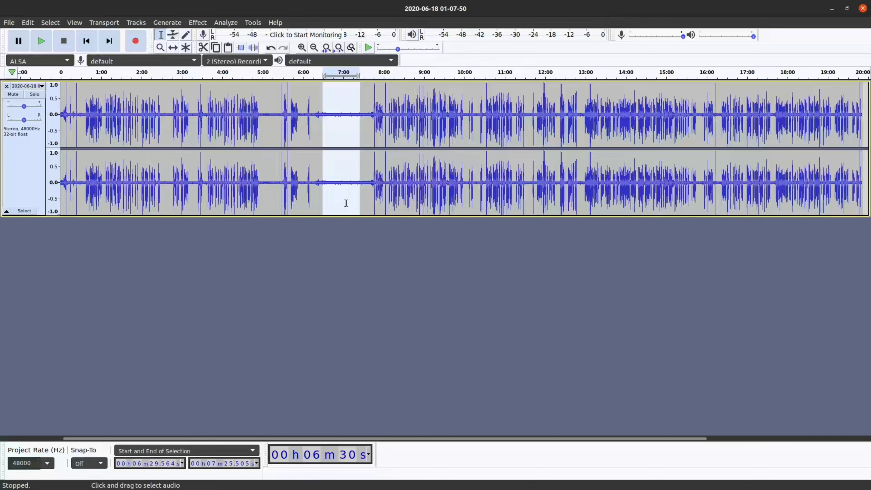
click(349, 184)
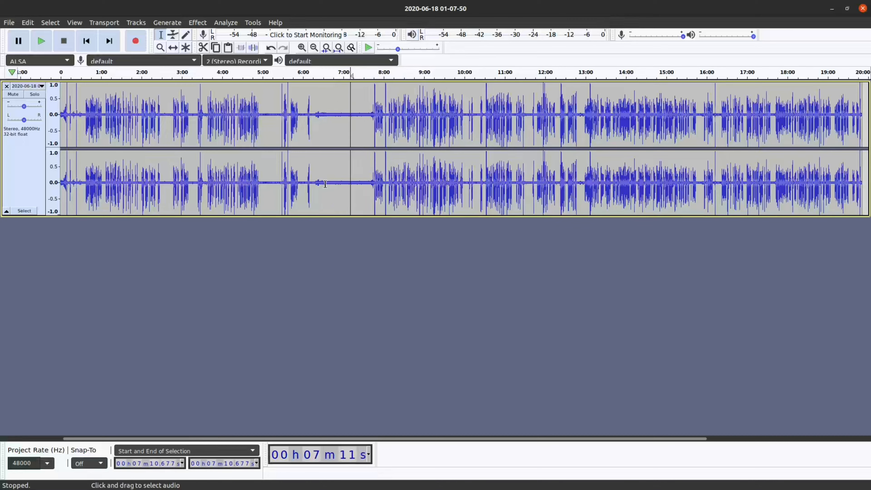
drag(326, 186, 367, 191)
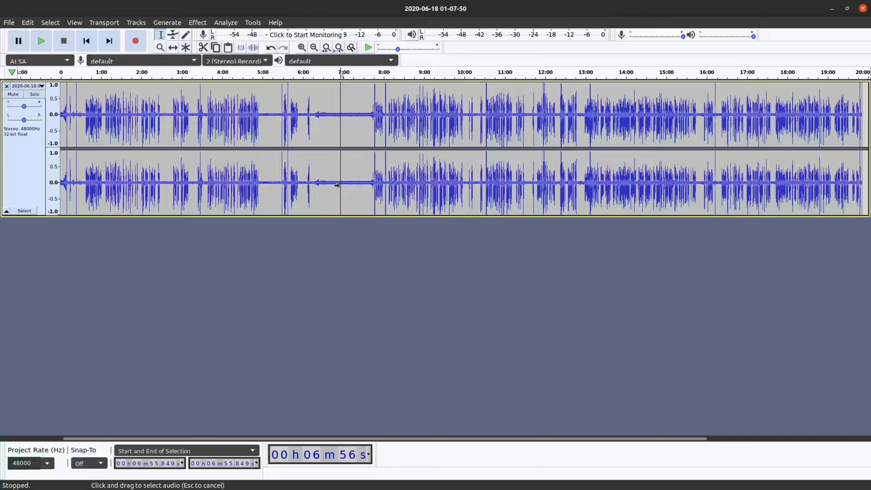
click(340, 185)
drag(329, 183, 363, 186)
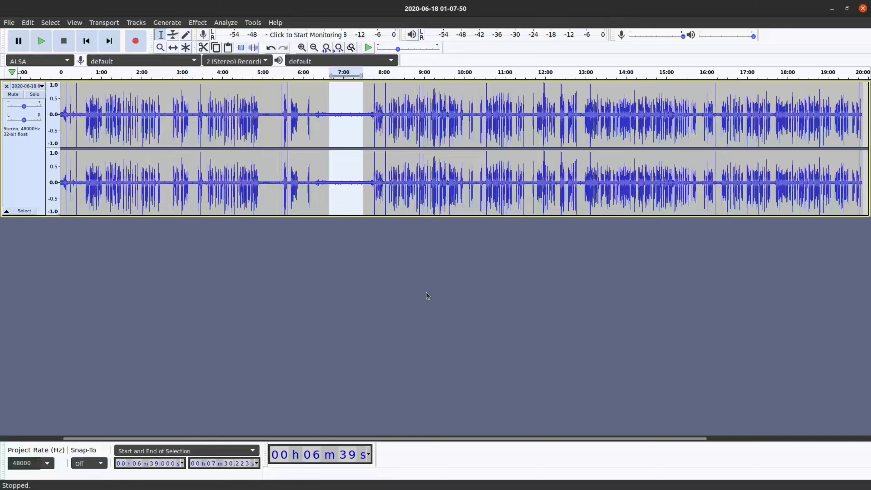
click(333, 182)
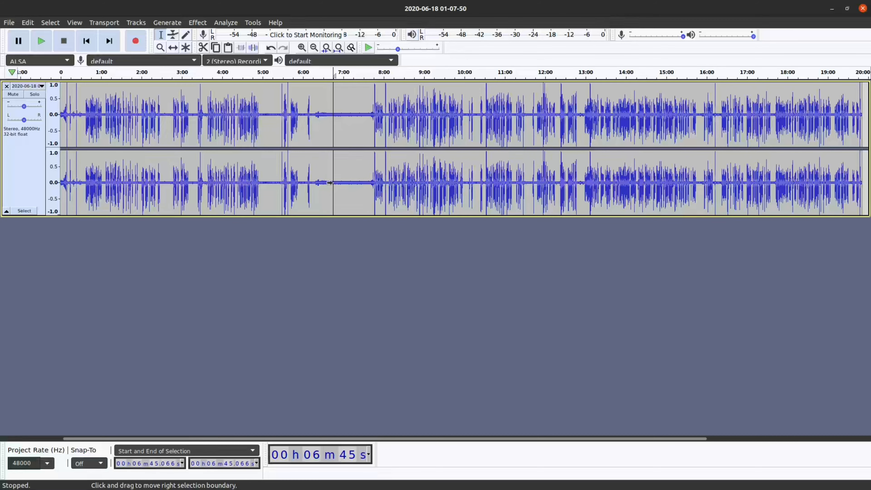
Step: Capture a noise profile for Noise Reduction from the quiet stretch between about 6:39 and 7:26
drag(328, 183, 360, 184)
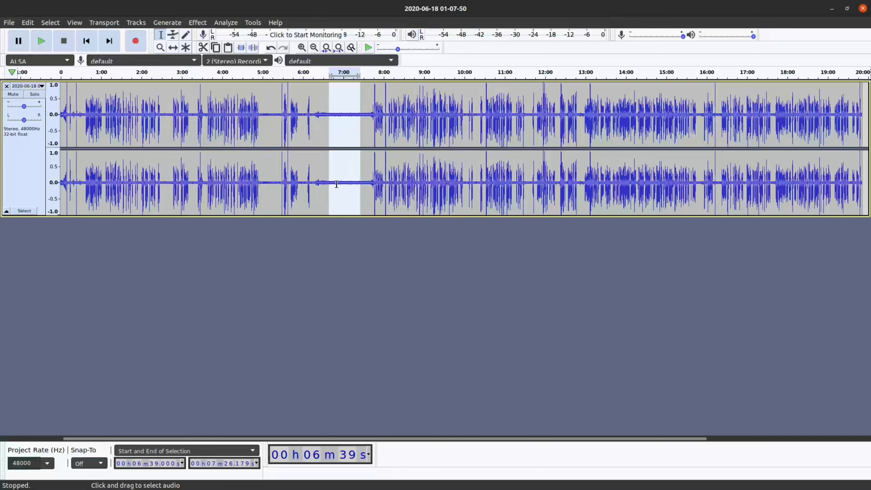
click(197, 23)
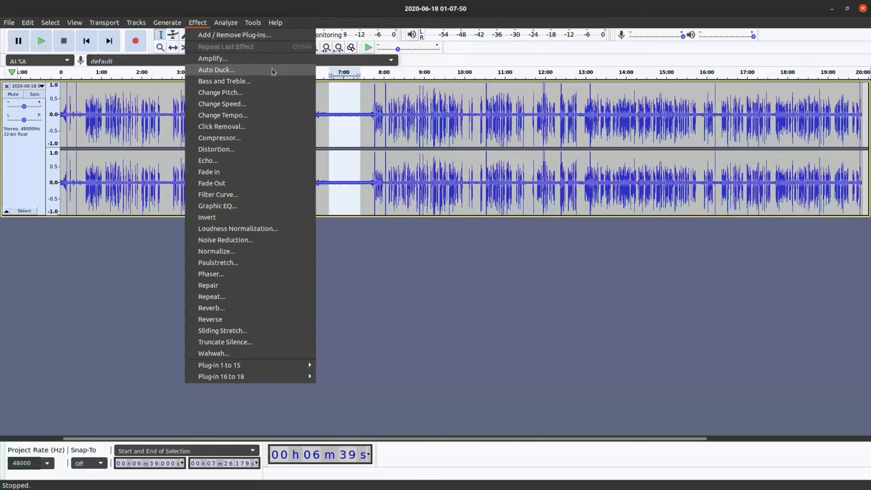
click(272, 241)
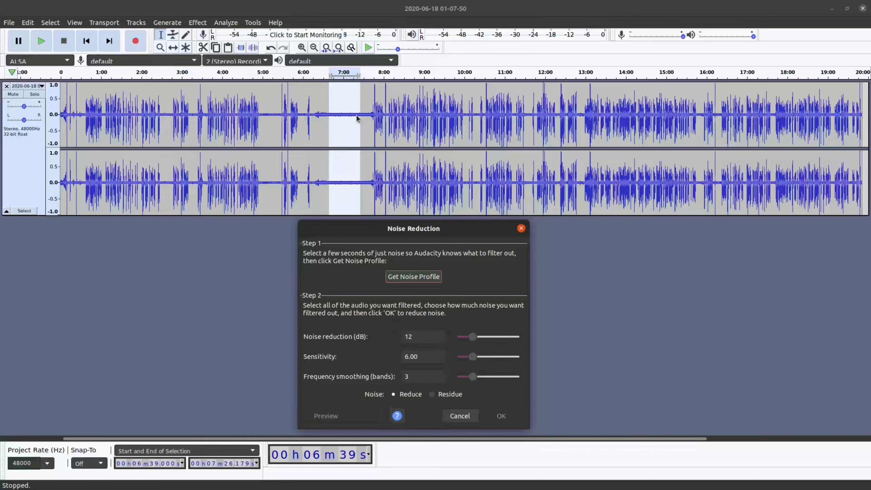
click(425, 281)
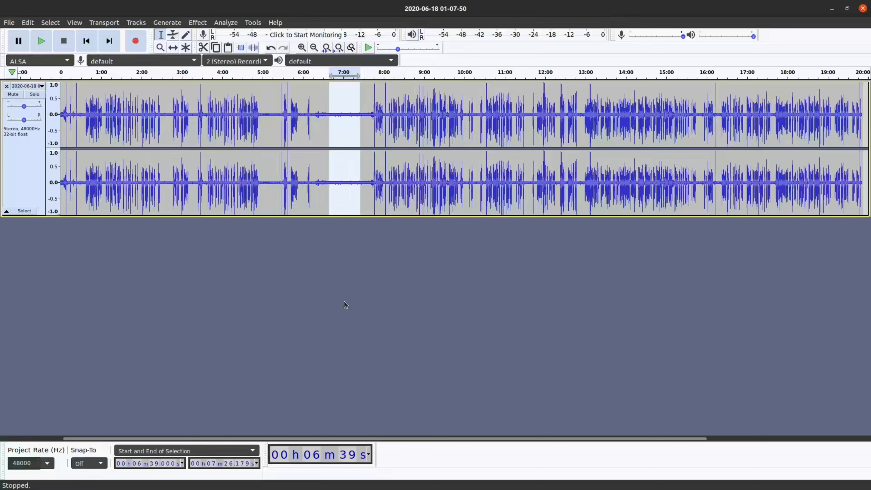
Step: Apply Noise Reduction to the entire track by repeating the last effect with the captured profile
key(ctrl+a)
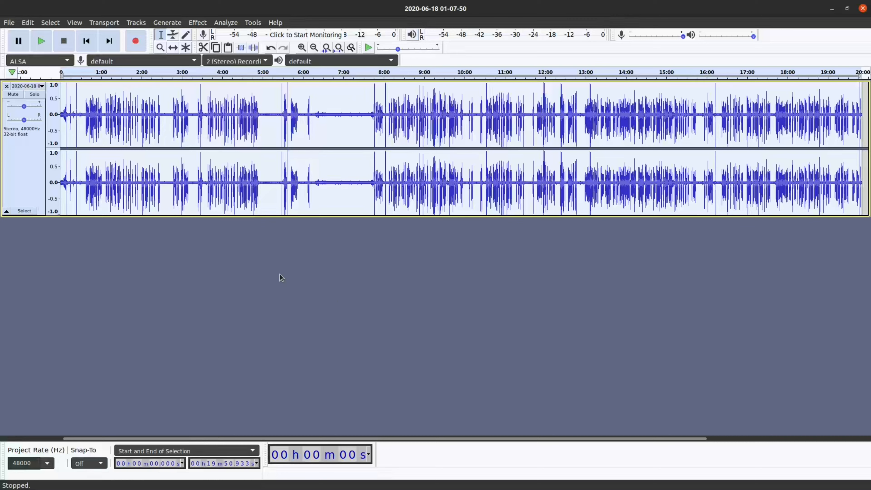
click(198, 22)
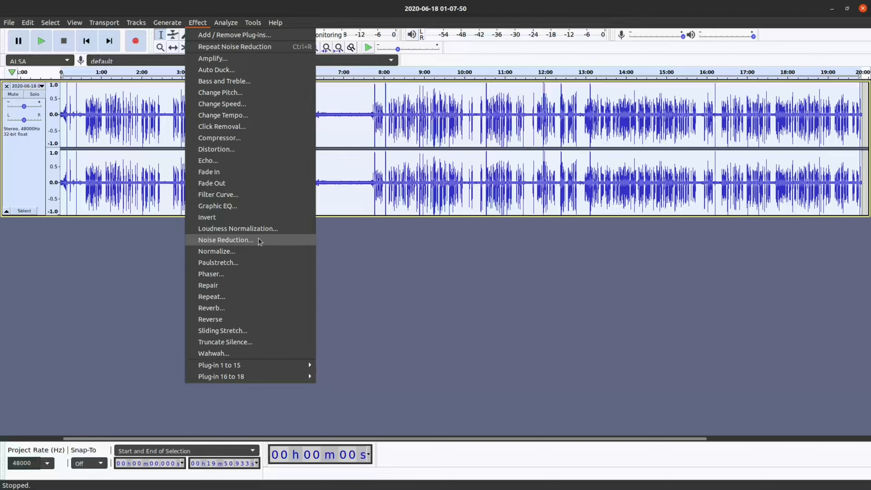
click(284, 47)
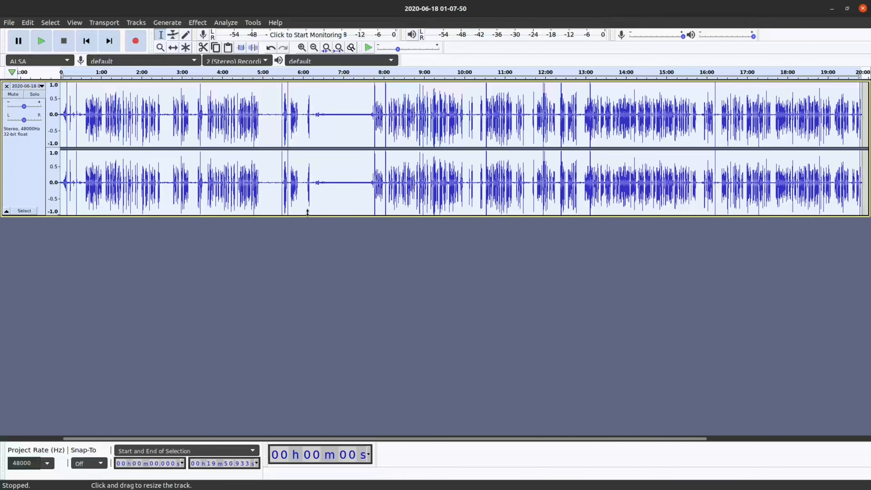
drag(323, 181, 364, 188)
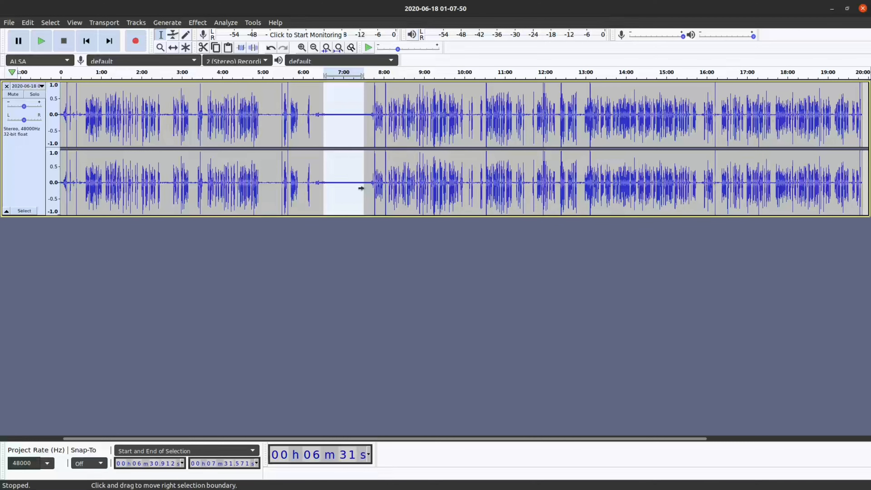
click(445, 277)
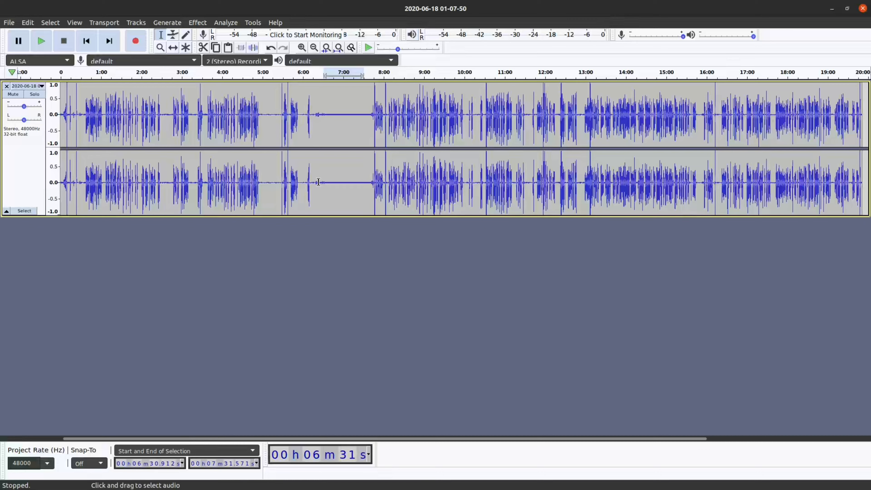
drag(322, 182, 361, 185)
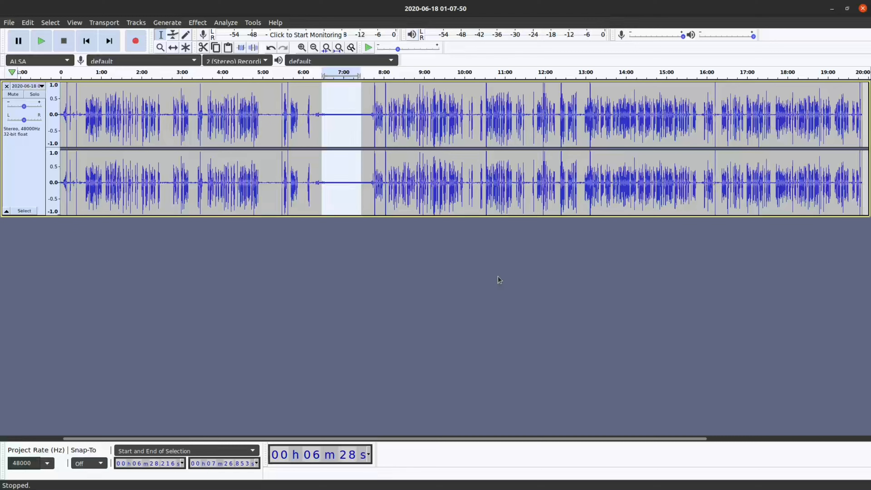
click(459, 297)
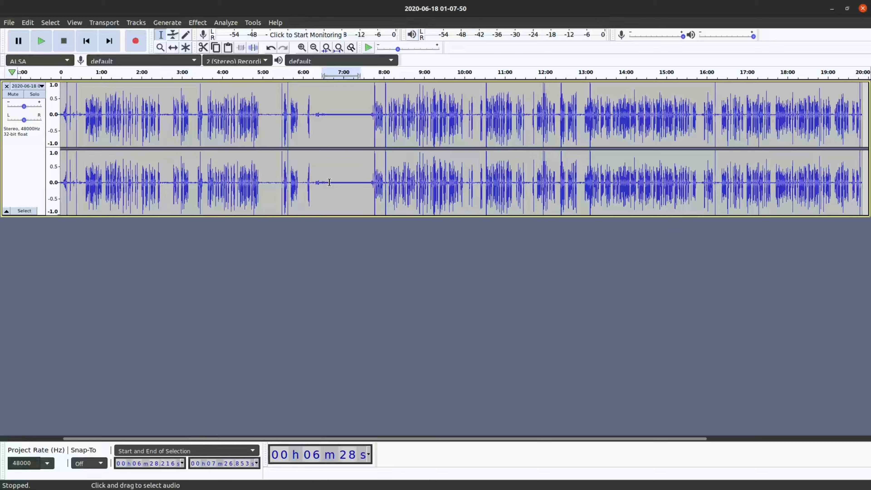
Step: Capture a new noise profile from the already reduced quiet stretch between about 6:38 and 7:25
drag(328, 182, 359, 182)
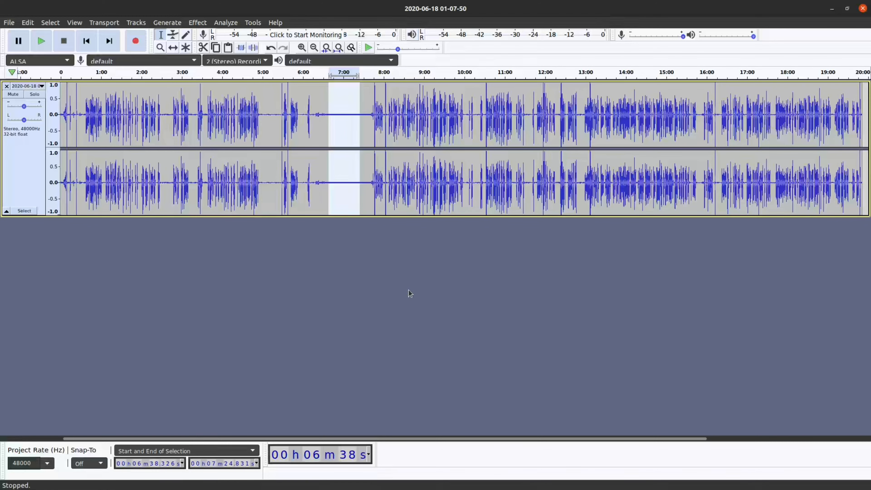
click(198, 23)
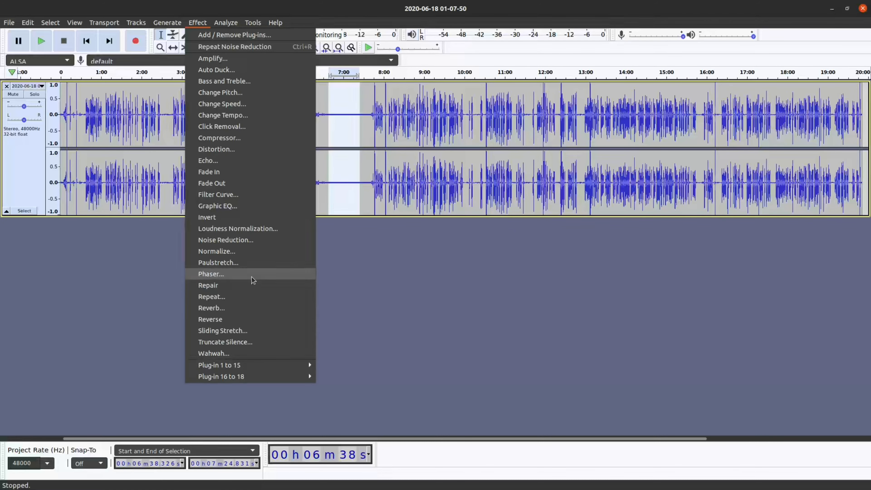
click(240, 239)
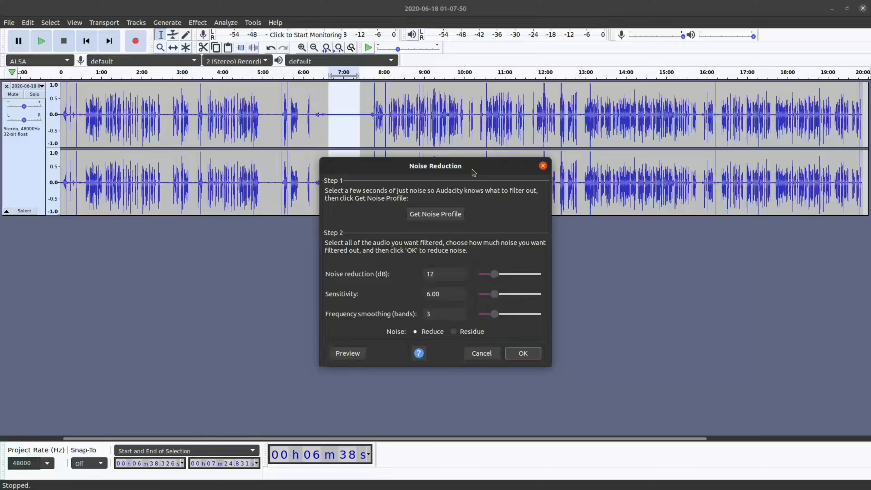
drag(472, 169, 454, 236)
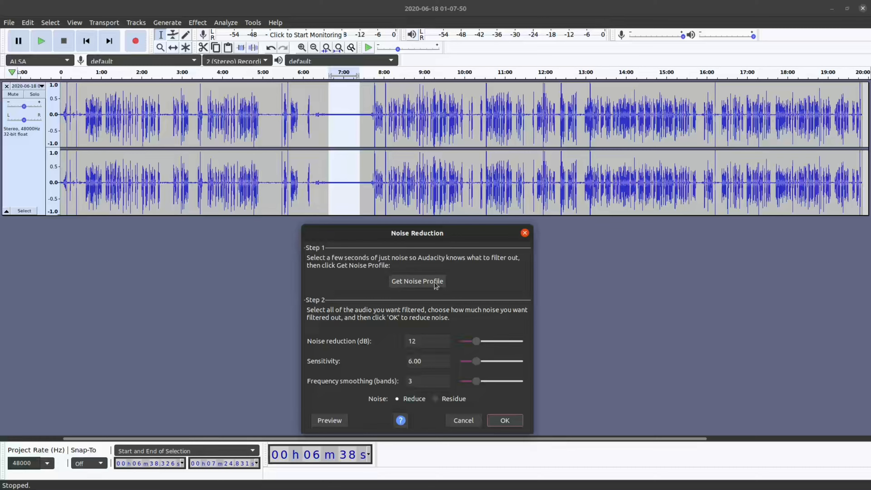
click(442, 288)
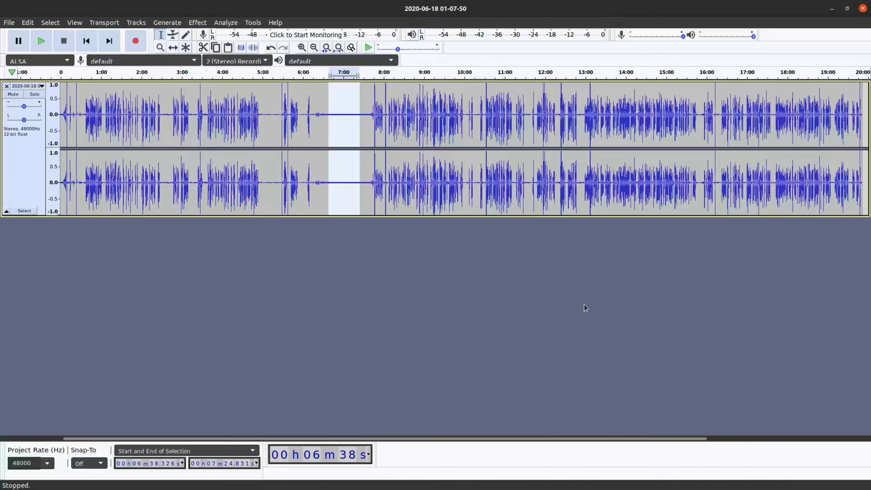
Step: Run a second Noise Reduction pass over the whole track by repeating the effect with the new profile
key(ctrl+a)
click(197, 22)
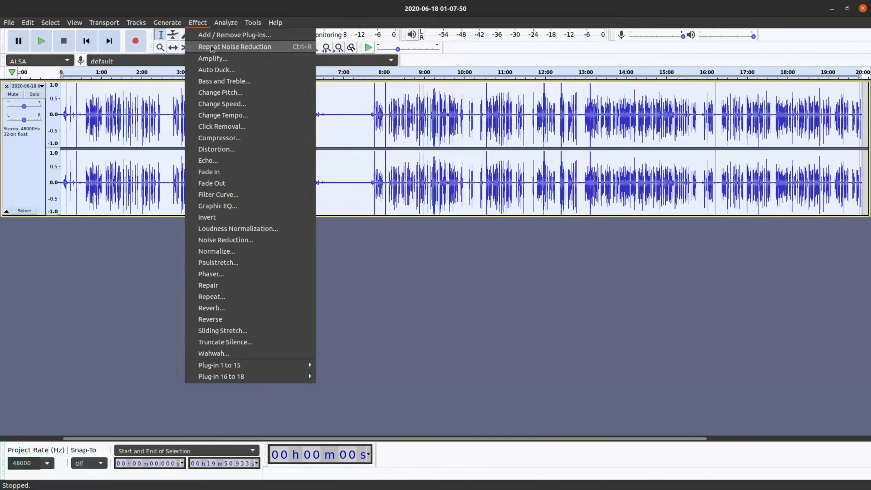
click(278, 48)
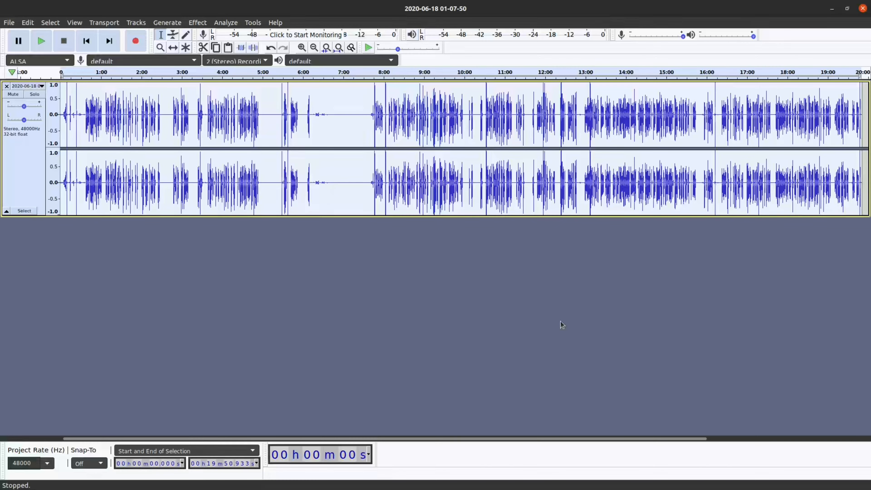
drag(332, 117, 364, 120)
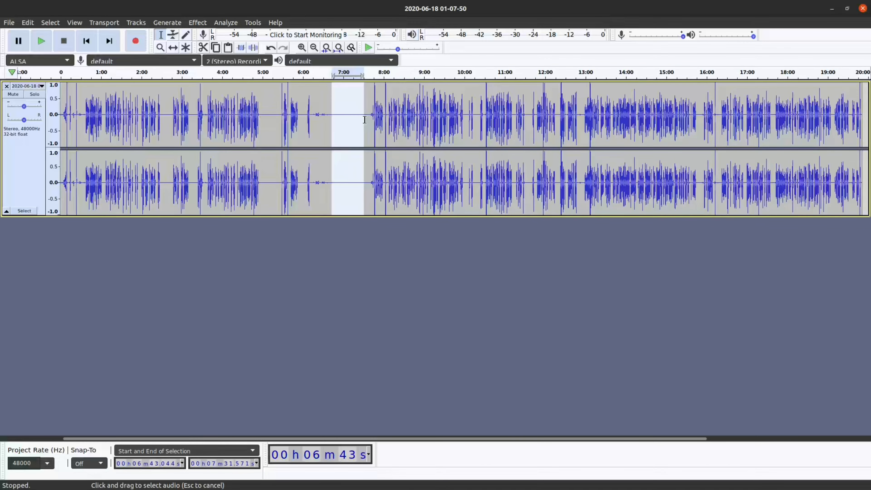
click(335, 182)
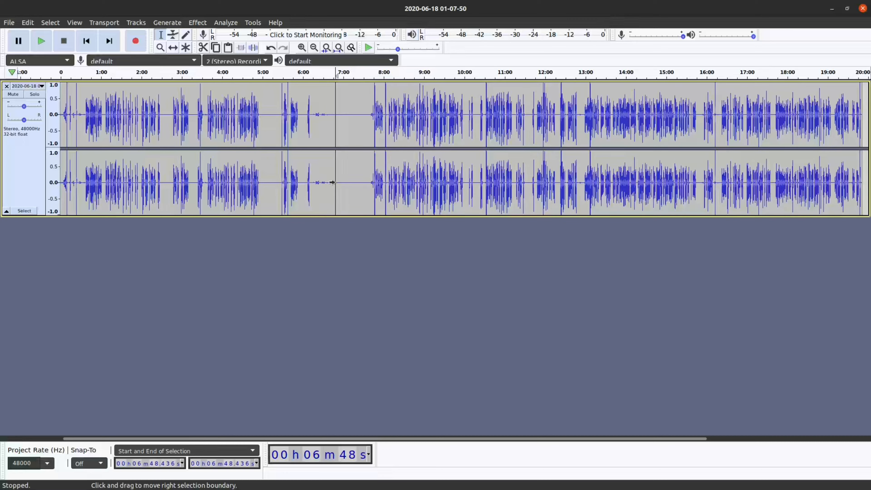
click(76, 117)
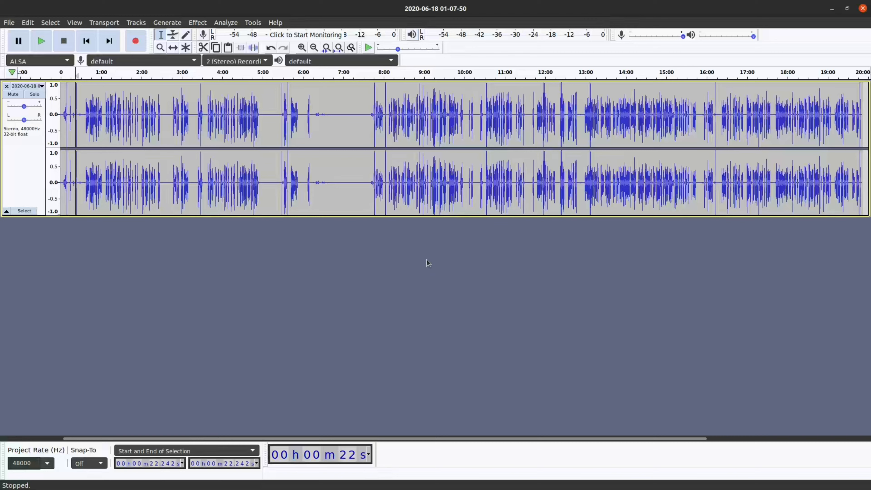
click(198, 22)
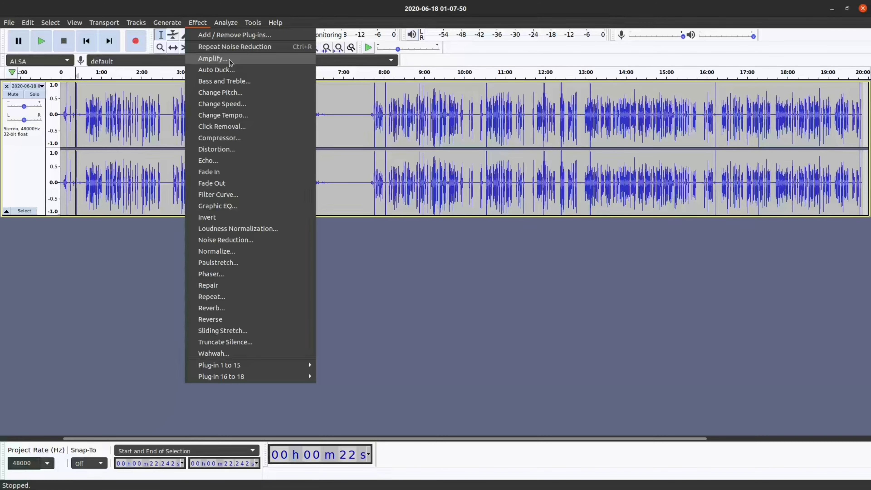
click(432, 303)
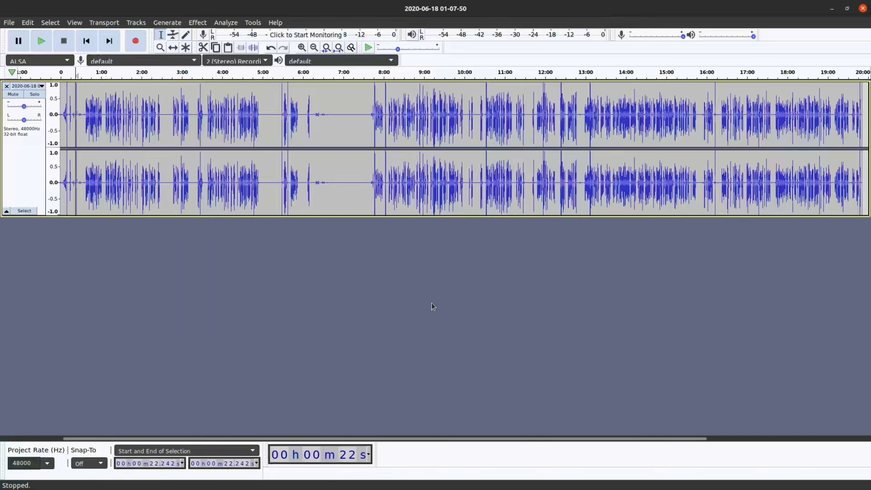
Step: Amplify the whole track by -0.556 dB for a new peak amplitude of 0.0 dB, with clipping allowed
key(ctrl+a)
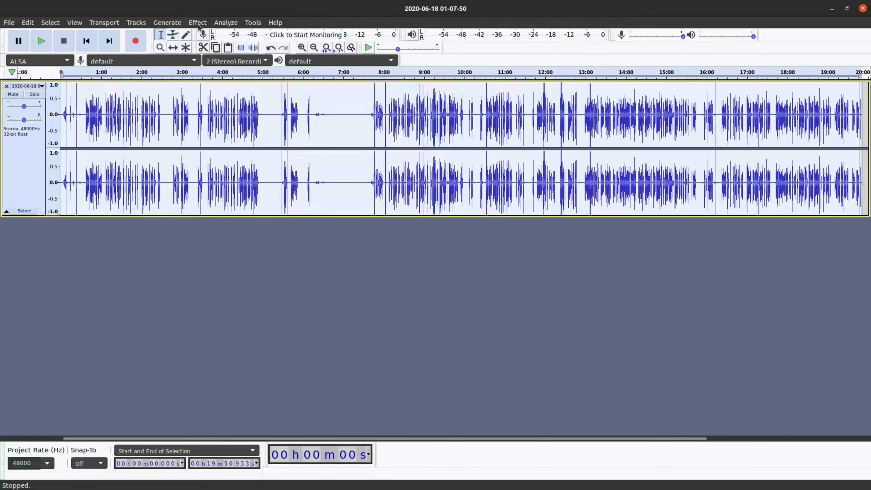
click(198, 23)
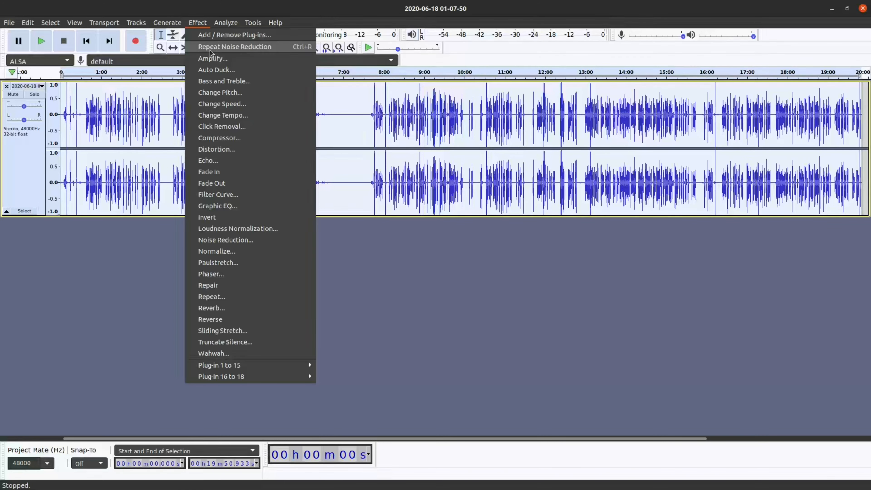
click(256, 59)
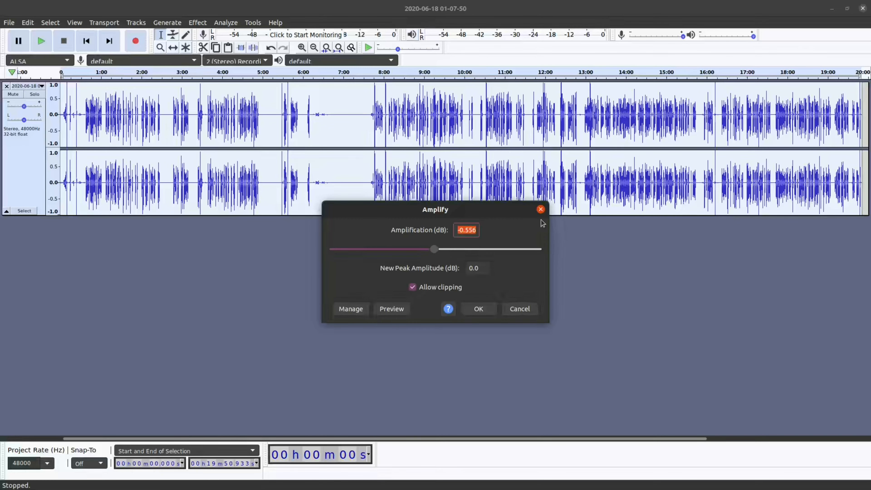
drag(463, 229, 480, 234)
click(462, 230)
click(476, 231)
drag(476, 229, 455, 230)
click(477, 231)
drag(476, 231, 454, 234)
click(476, 230)
click(478, 309)
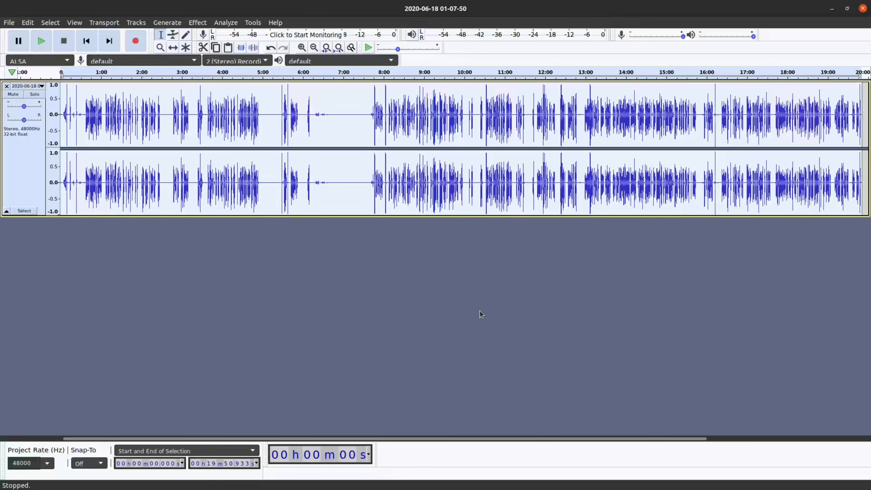
Step: Try Amplify levels of 20 dB and 33.5 dB on the whole track, switching Allow clipping off and on, and cancel the effect
click(206, 120)
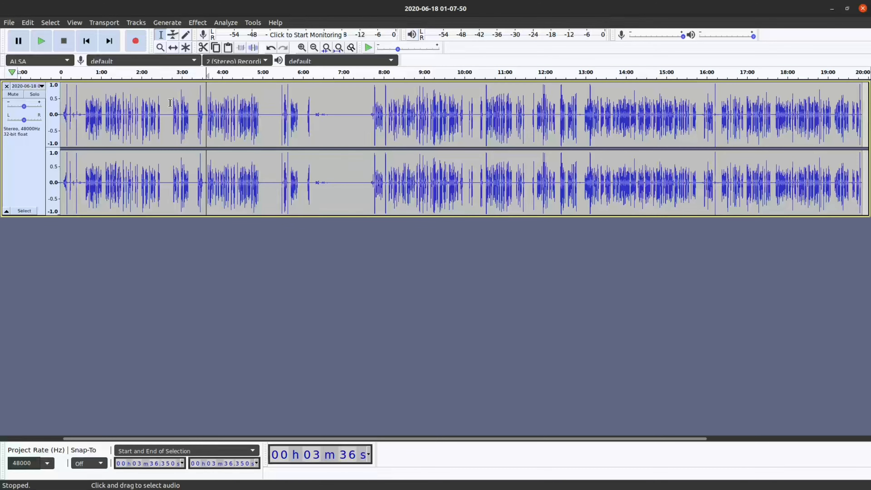
click(198, 23)
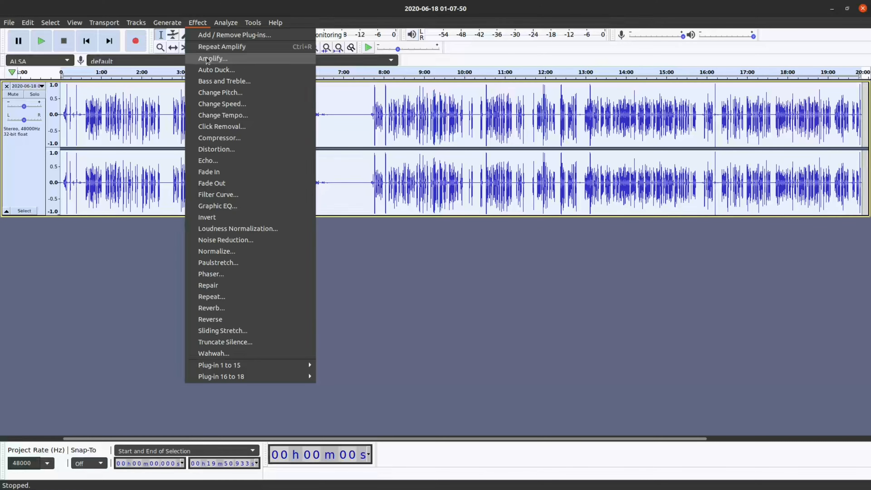
click(223, 59)
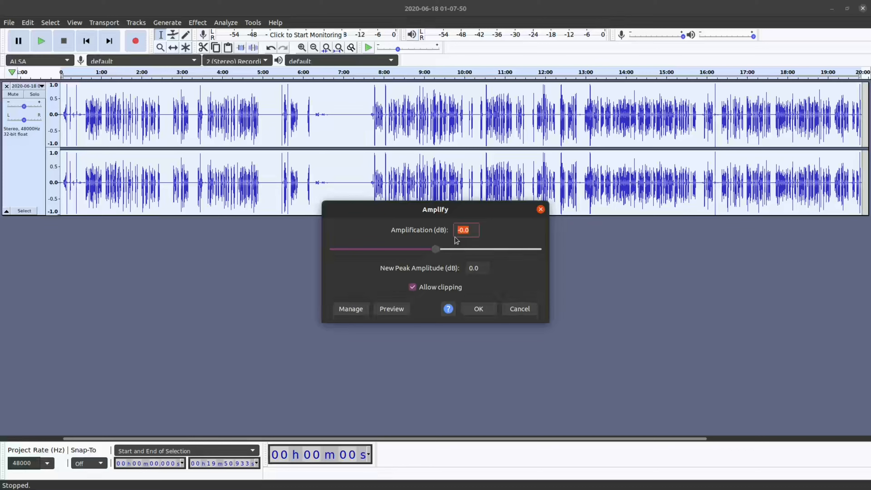
click(472, 231)
drag(472, 231, 466, 260)
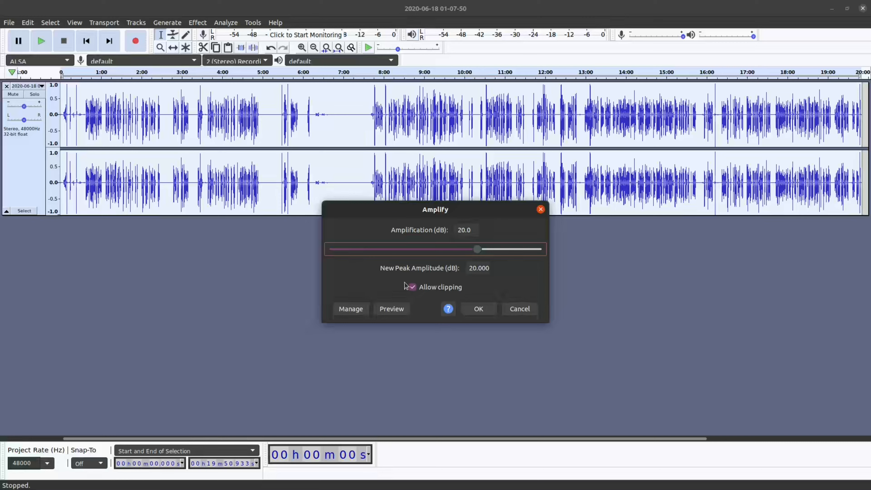
click(413, 287)
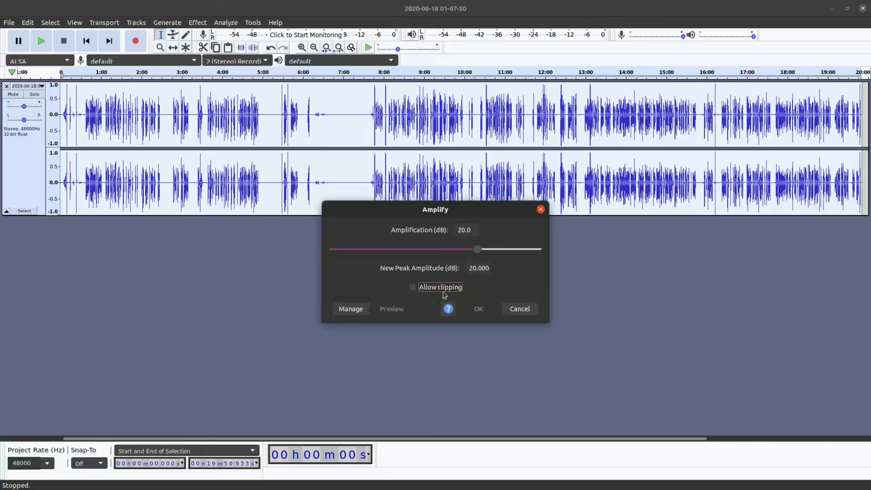
click(413, 288)
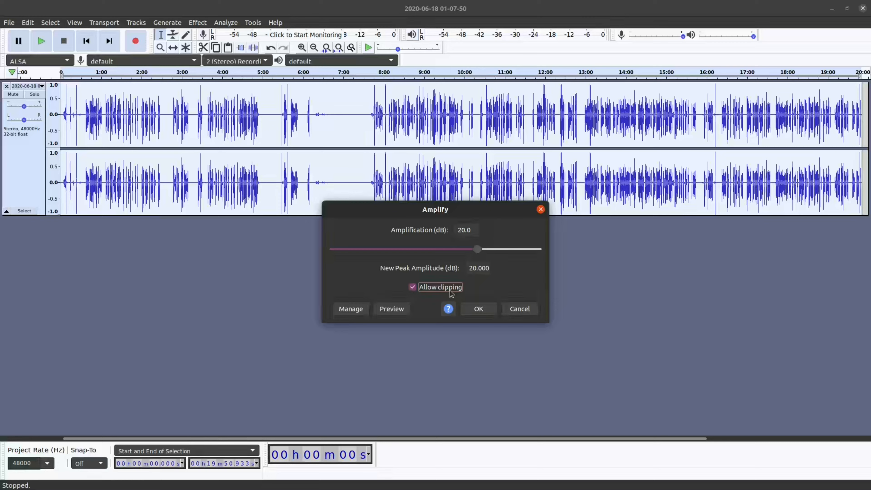
drag(477, 253, 459, 254)
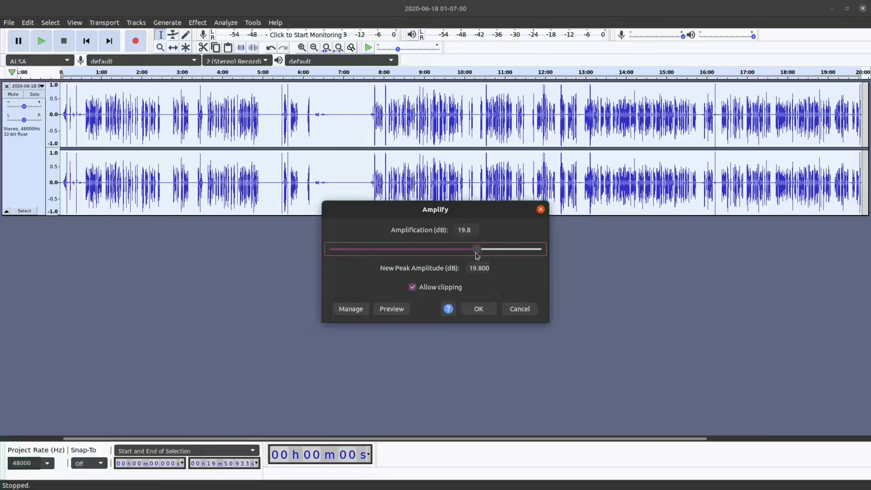
drag(475, 253, 477, 253)
click(421, 287)
drag(477, 249, 505, 252)
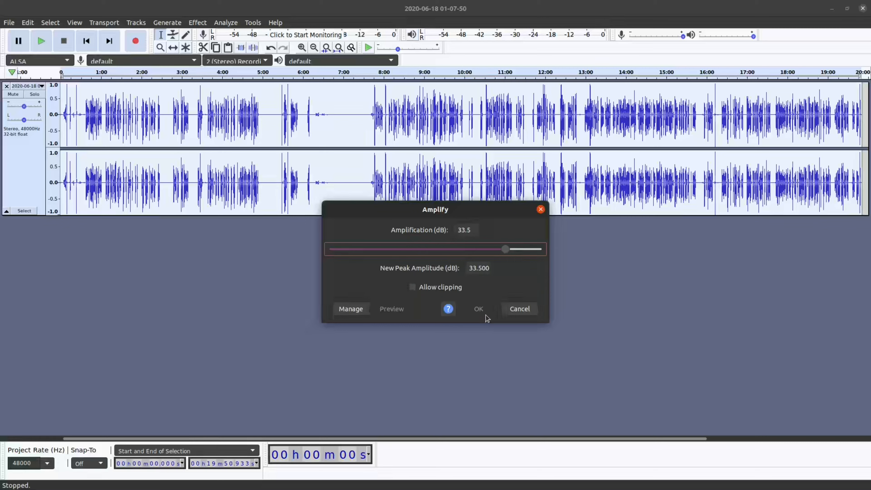
click(413, 287)
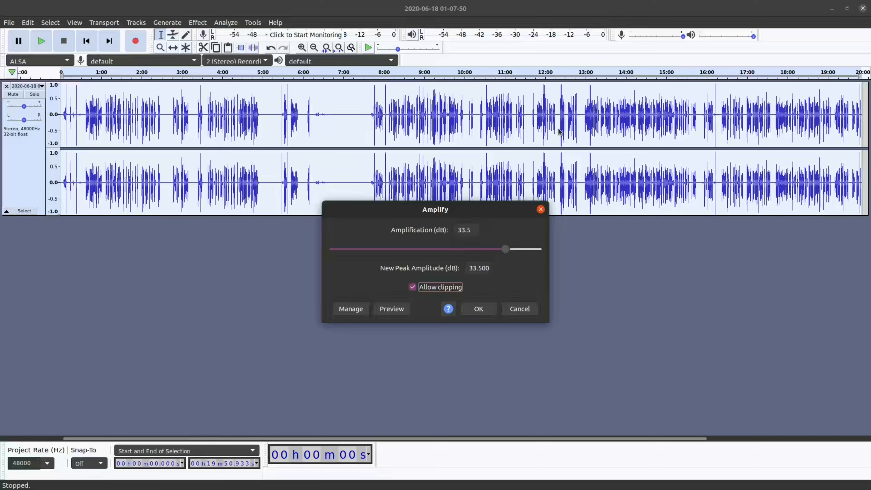
drag(507, 249, 439, 256)
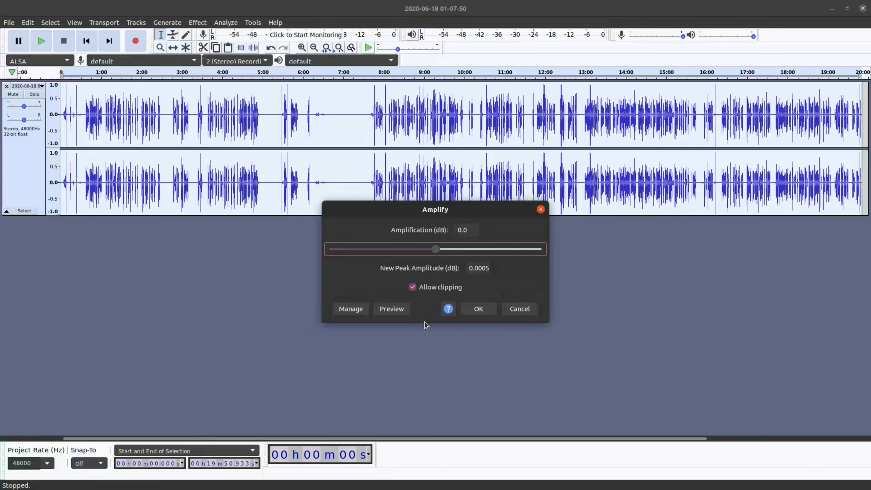
click(518, 309)
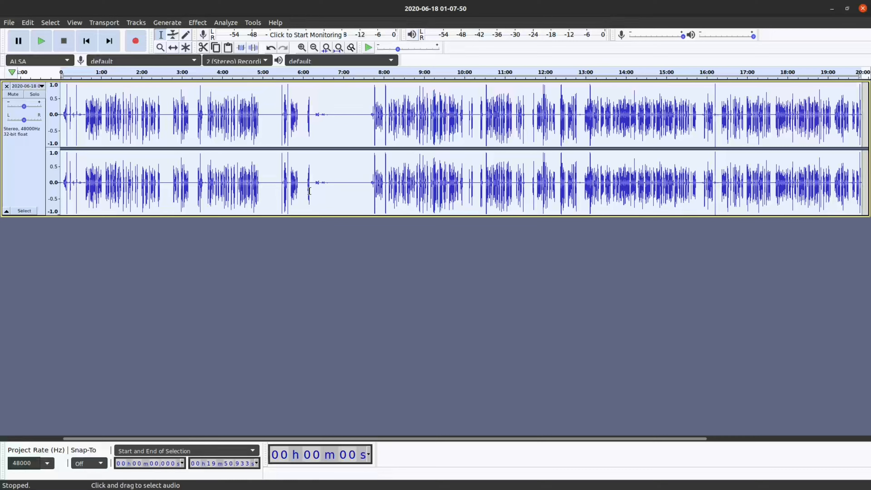
click(301, 285)
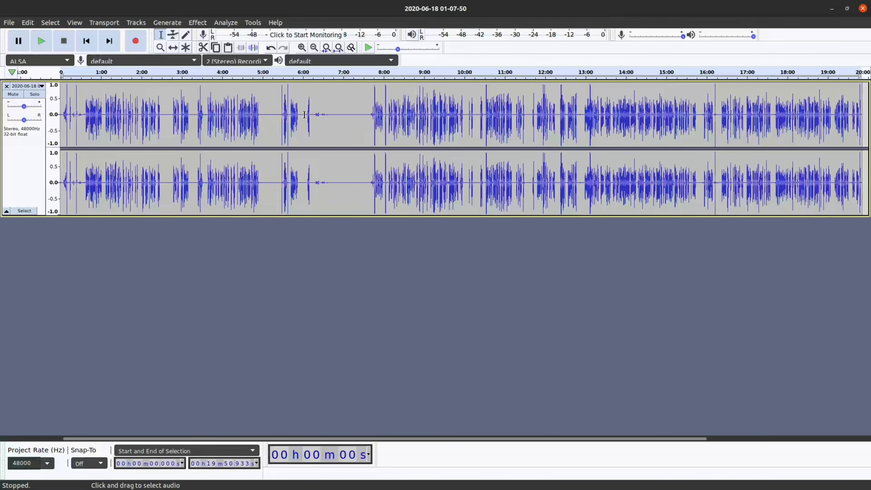
drag(334, 125, 361, 125)
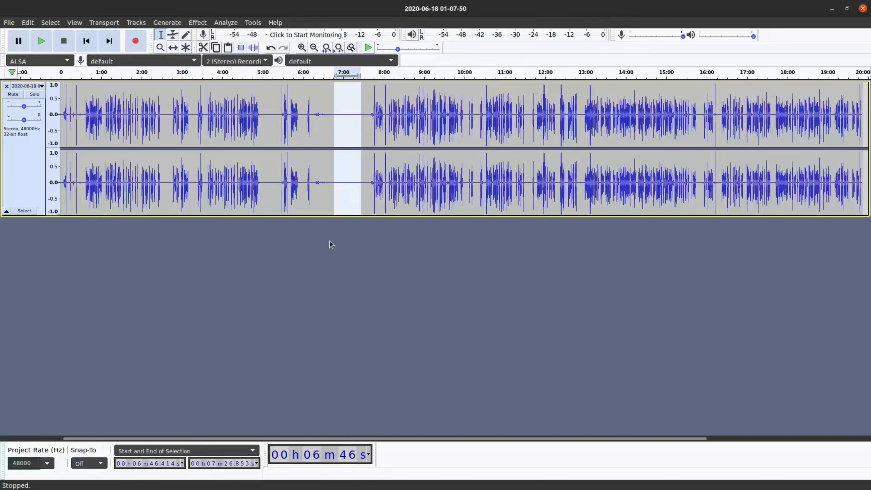
click(365, 296)
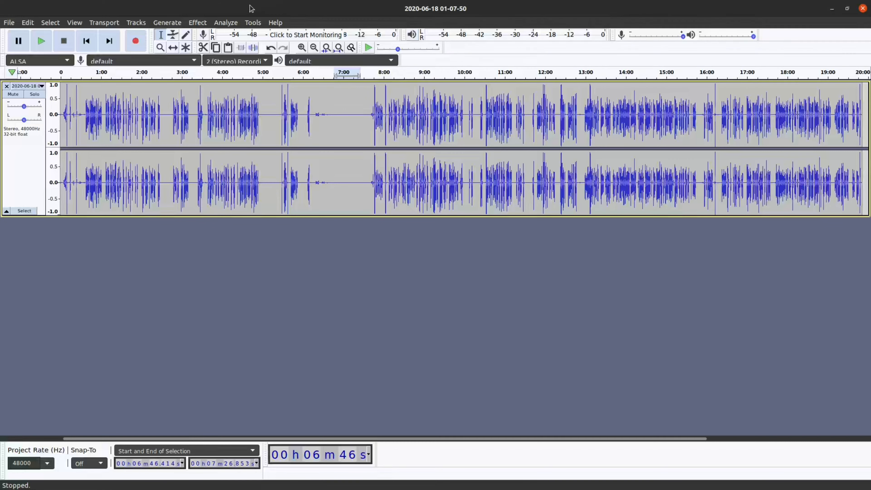
click(198, 23)
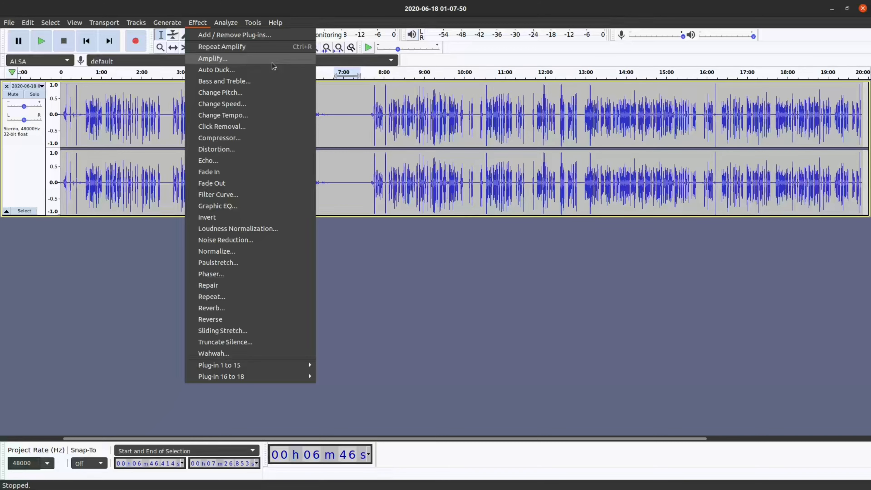
click(375, 300)
Step: Start exporting the audio as a WAV file and cancel the export without saving
click(5, 24)
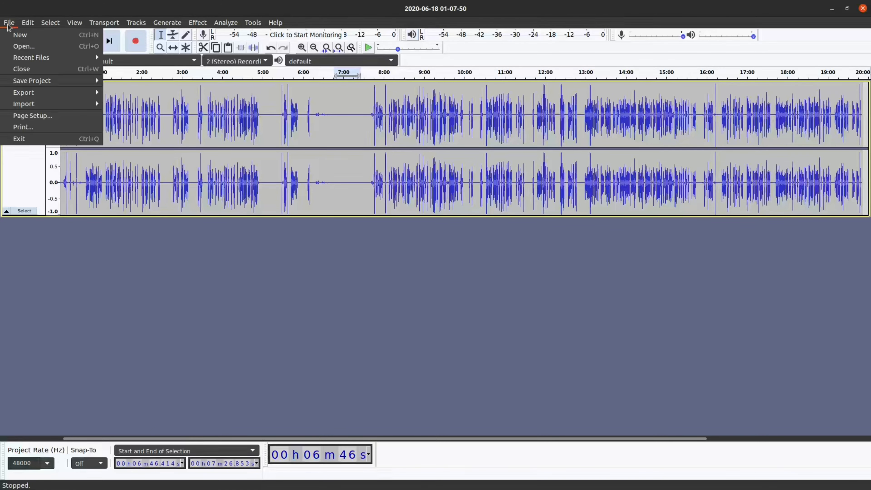
mouse_move(24, 95)
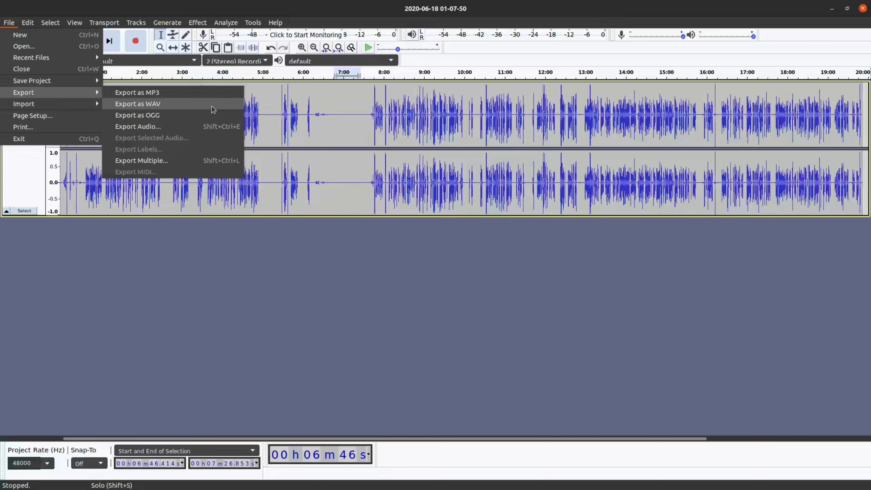
click(178, 106)
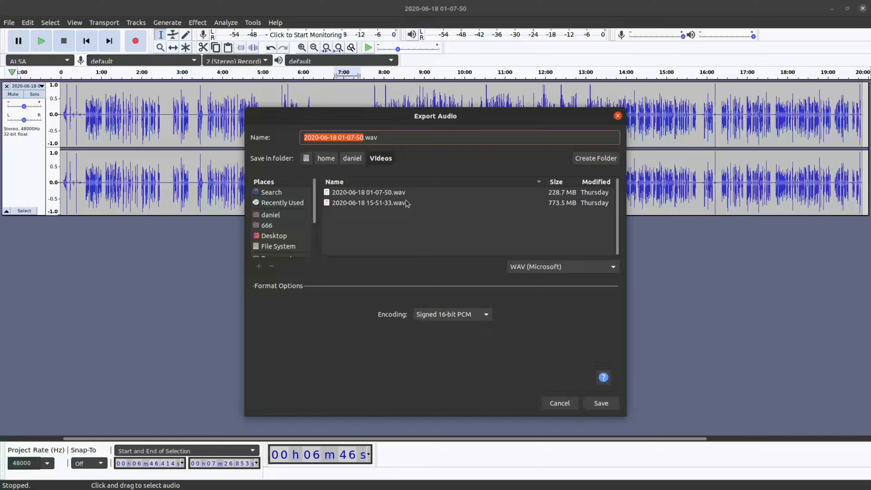
click(617, 116)
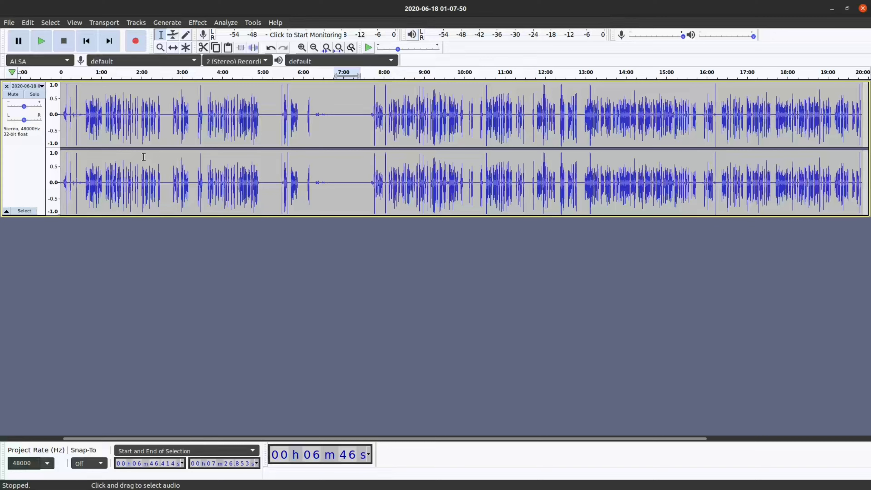
click(9, 22)
mouse_move(52, 57)
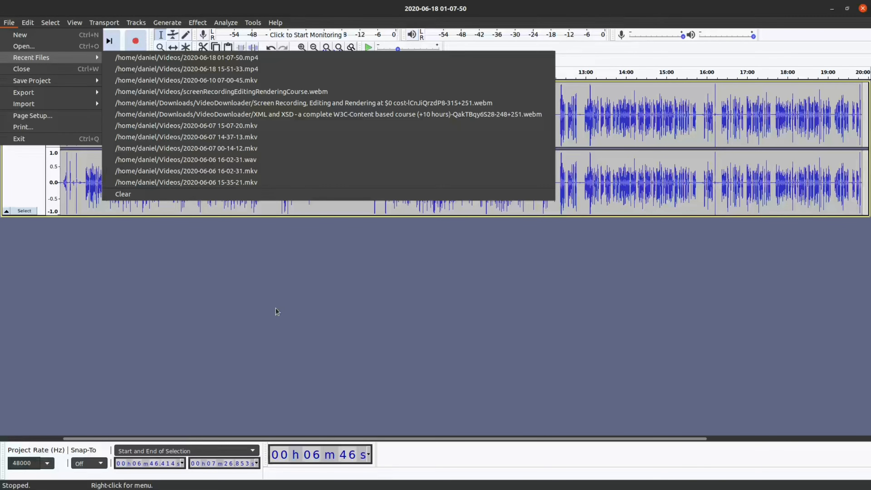
click(276, 315)
click(196, 24)
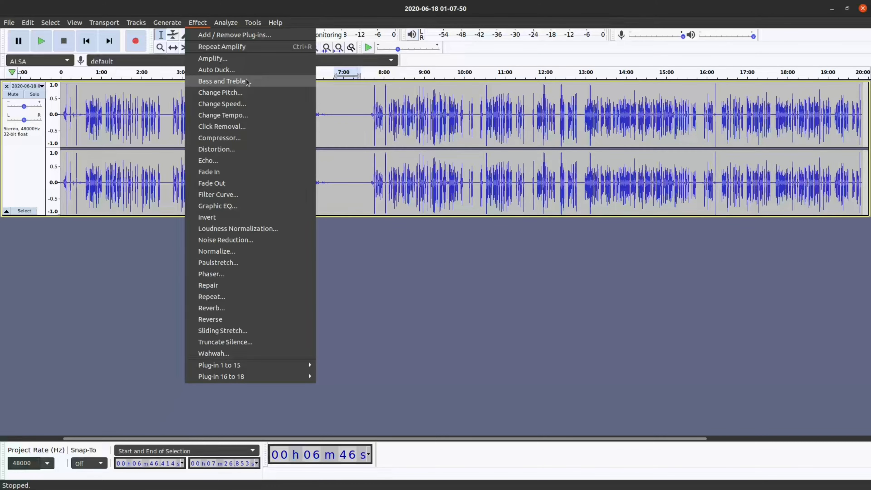
click(366, 284)
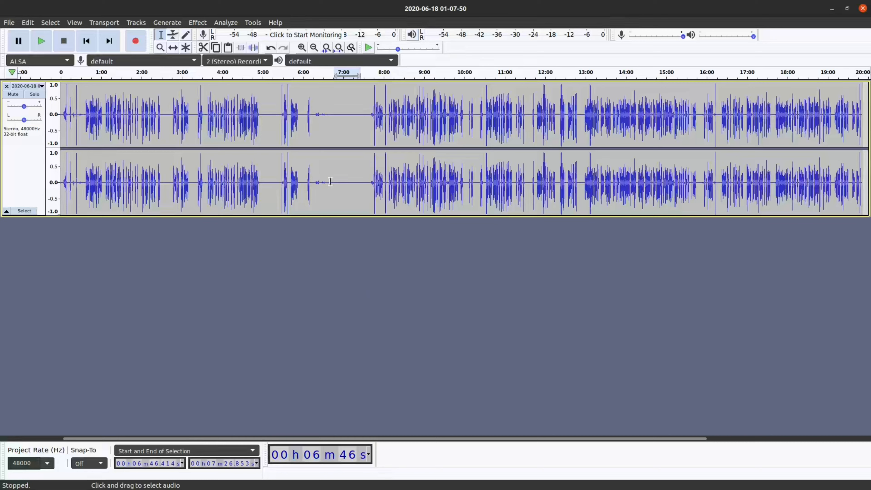
Step: Delete the quiet stretch between about 6:40 and 7:29 from the track
drag(330, 182, 367, 182)
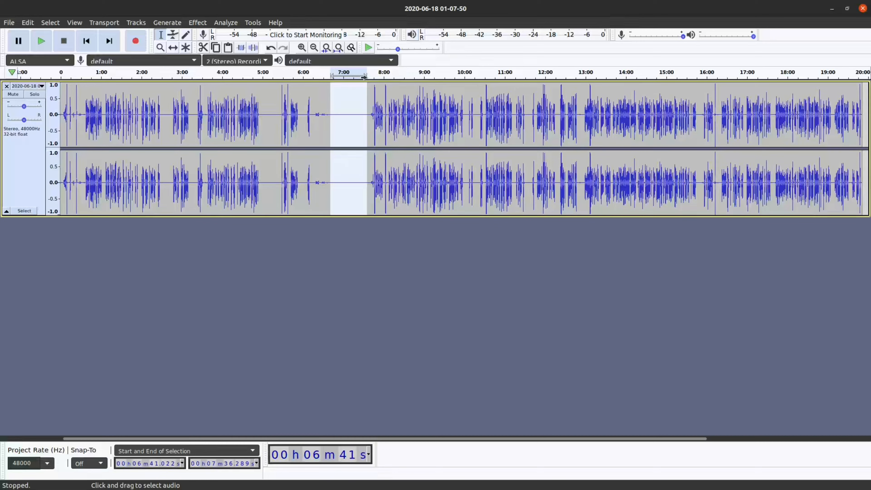
click(364, 255)
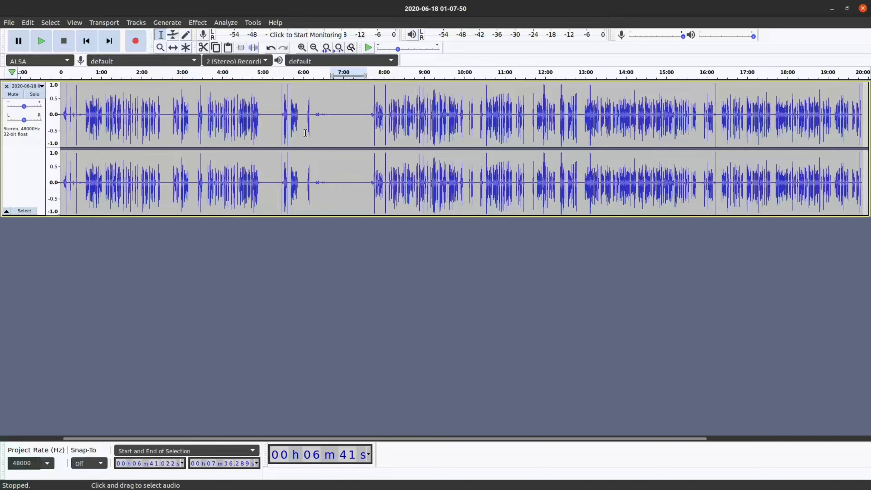
drag(330, 120, 360, 127)
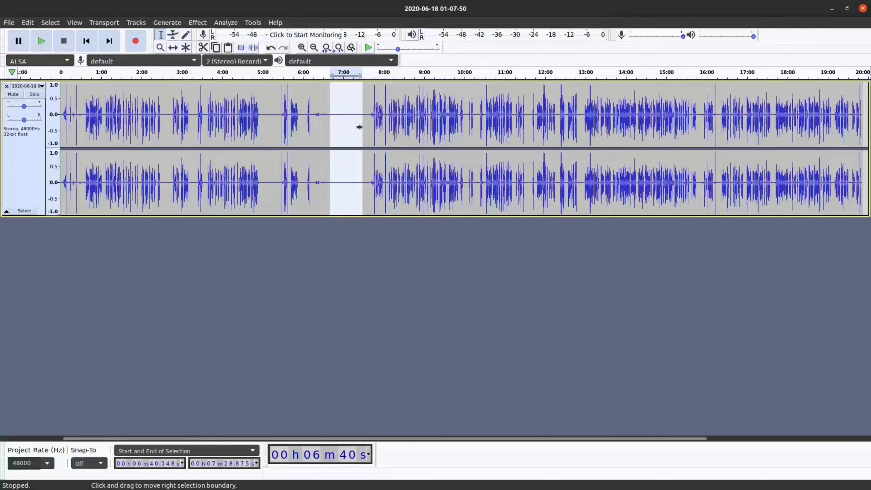
key(Delete)
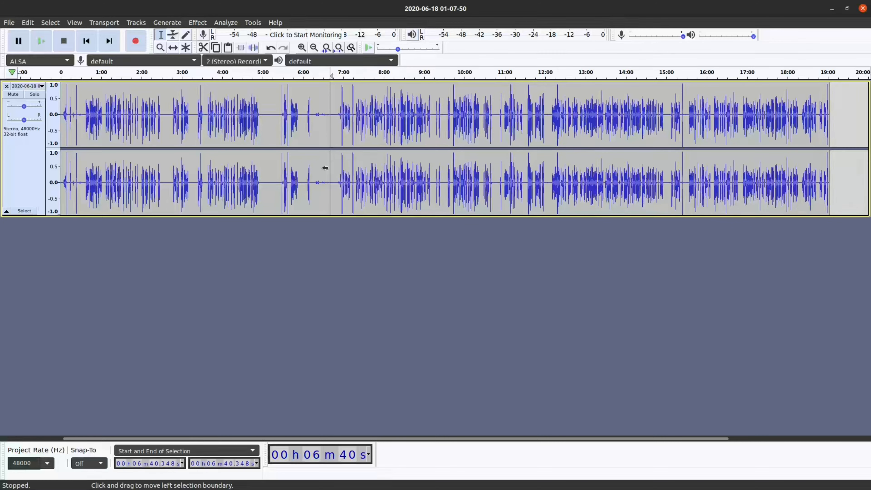
Step: Restore the deleted quiet stretch at about 6:40 in the track
key(ctrl+v)
click(337, 167)
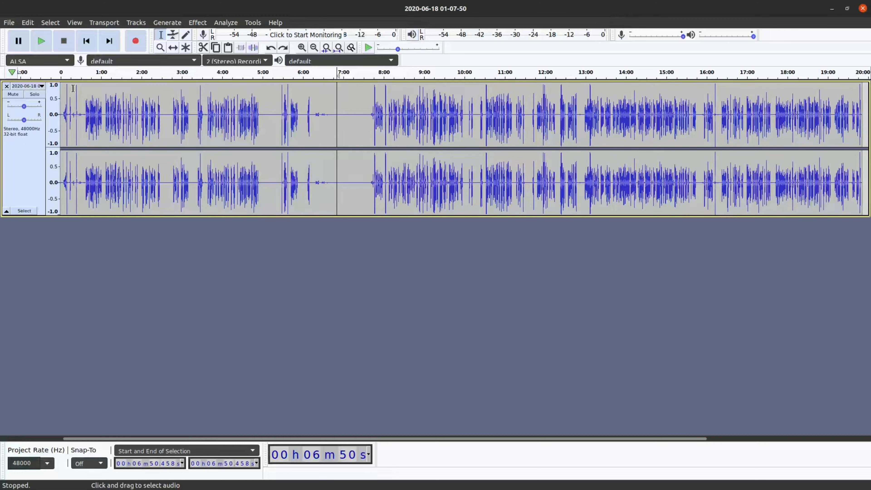
Step: Select the quiet stretch between about 6:39 and 7:35 and clear the selection without editing the track
click(354, 120)
drag(329, 114, 365, 119)
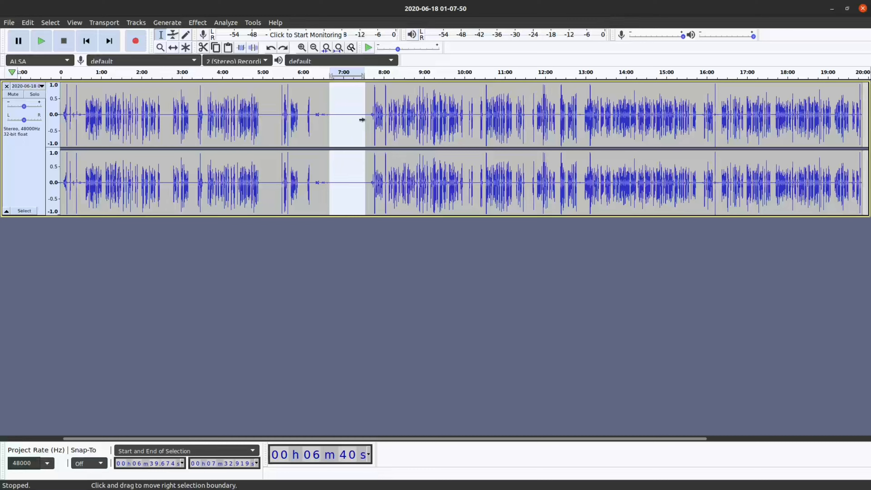
click(342, 122)
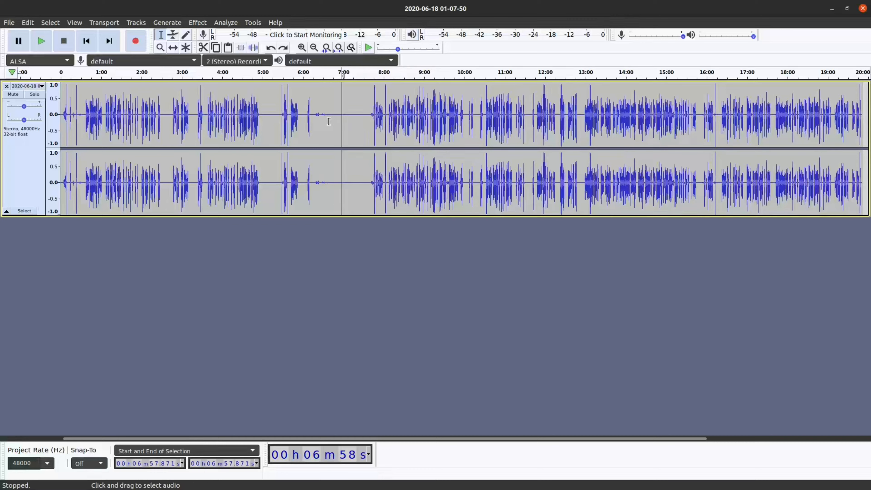
drag(328, 121, 366, 124)
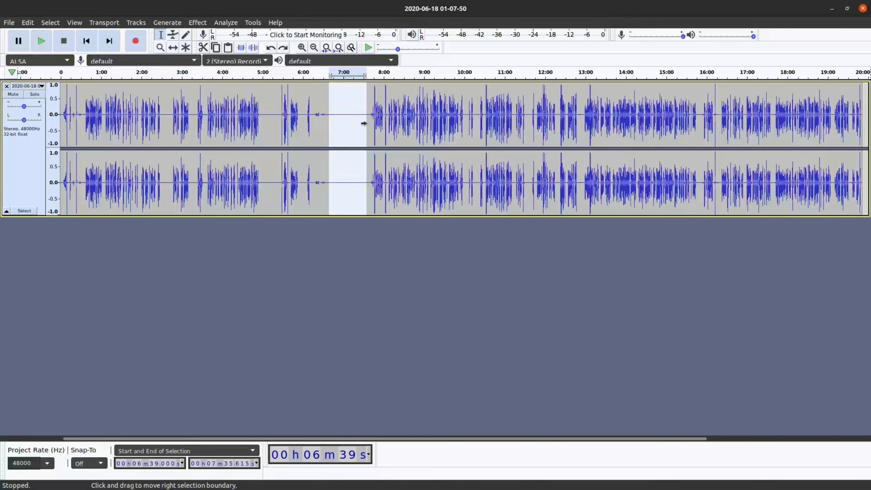
click(332, 114)
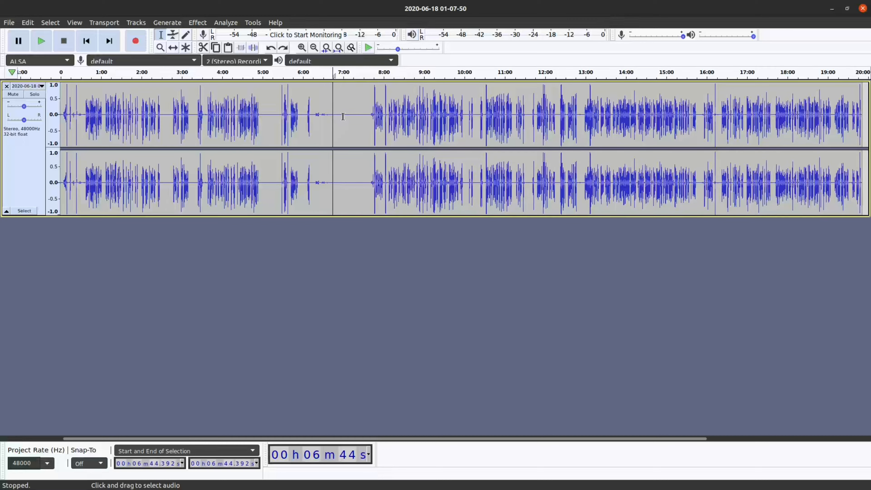
click(340, 128)
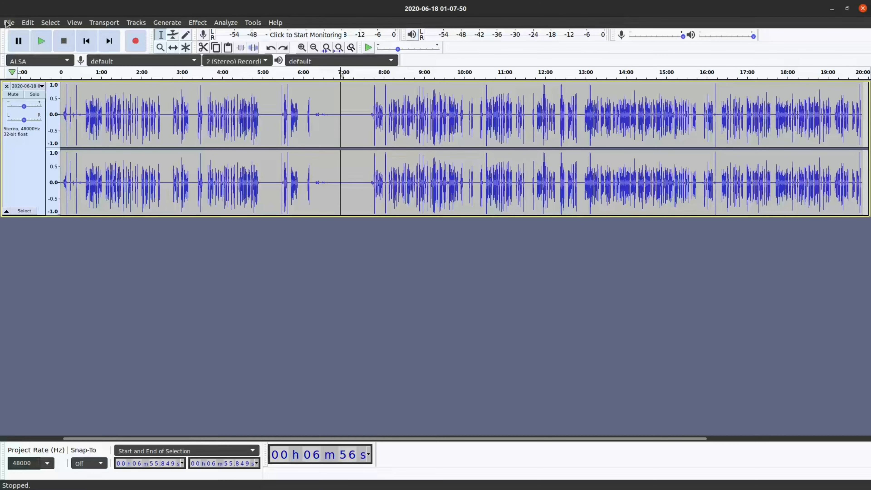
click(390, 312)
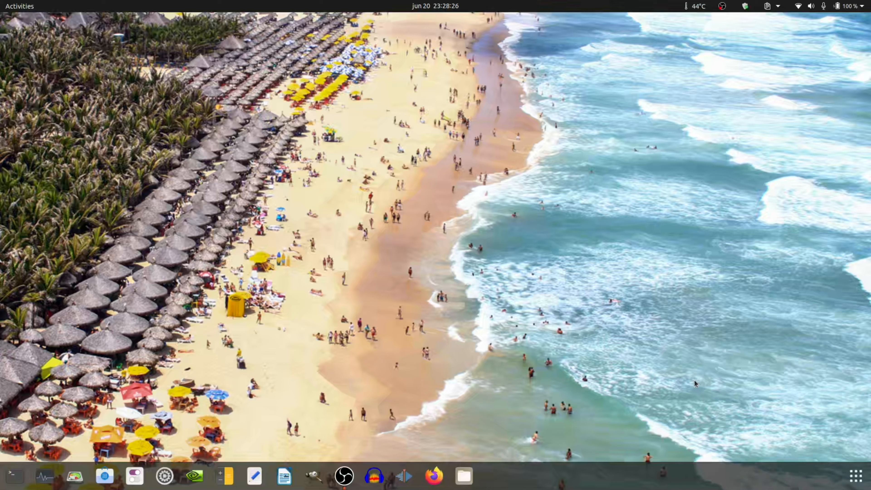
click(723, 7)
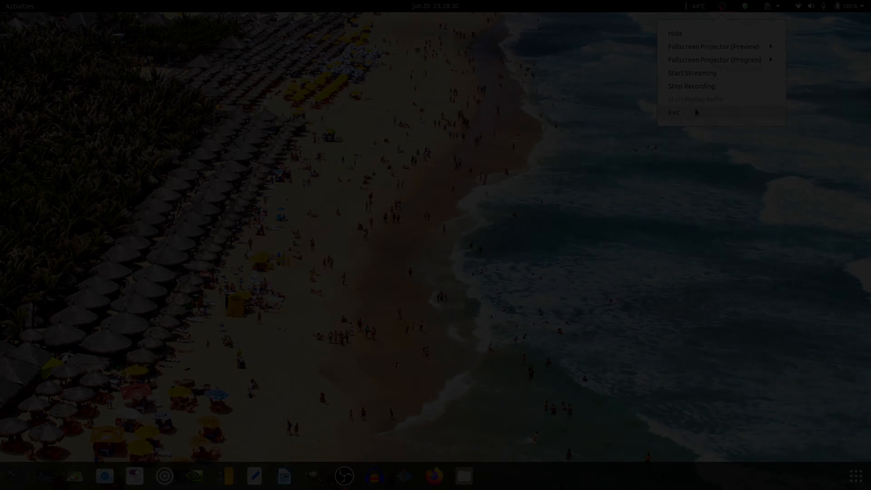